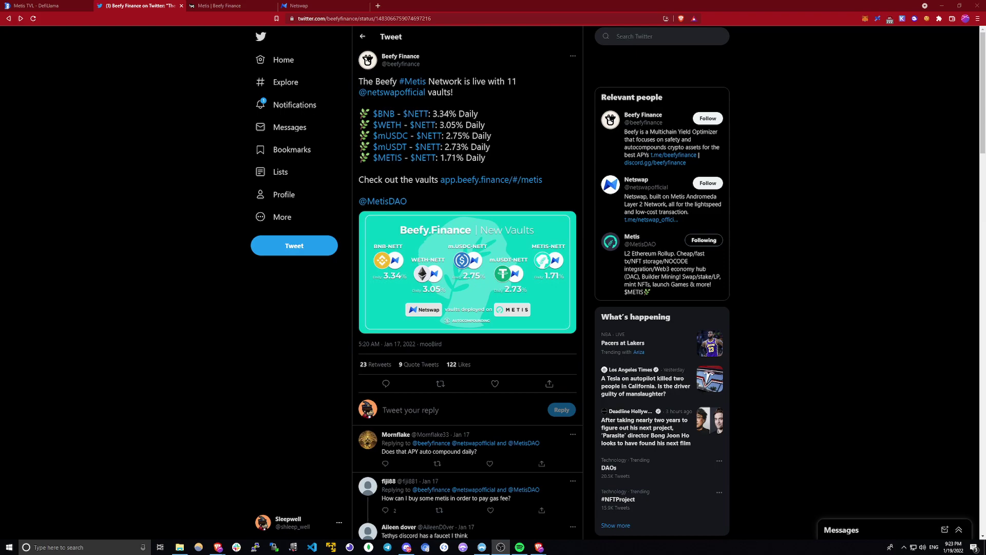
Step: Review the Netswap Farms list, then return to Beefy's Netswap-filtered Metis vaults
{"action": "left_click", "coordinate": [320, 6]}
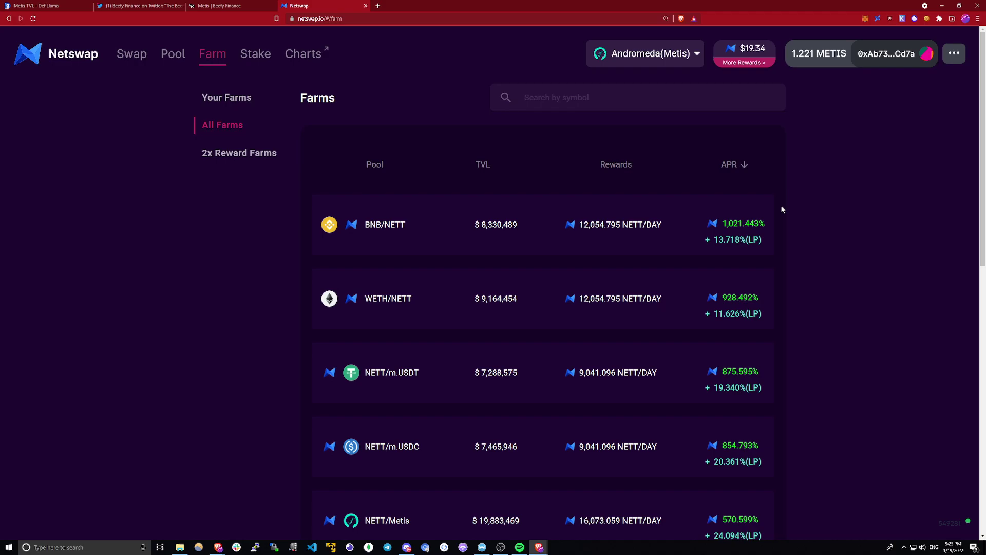
{"action": "scroll", "coordinate": [709, 203], "scroll_direction": "down", "scroll_amount": 3}
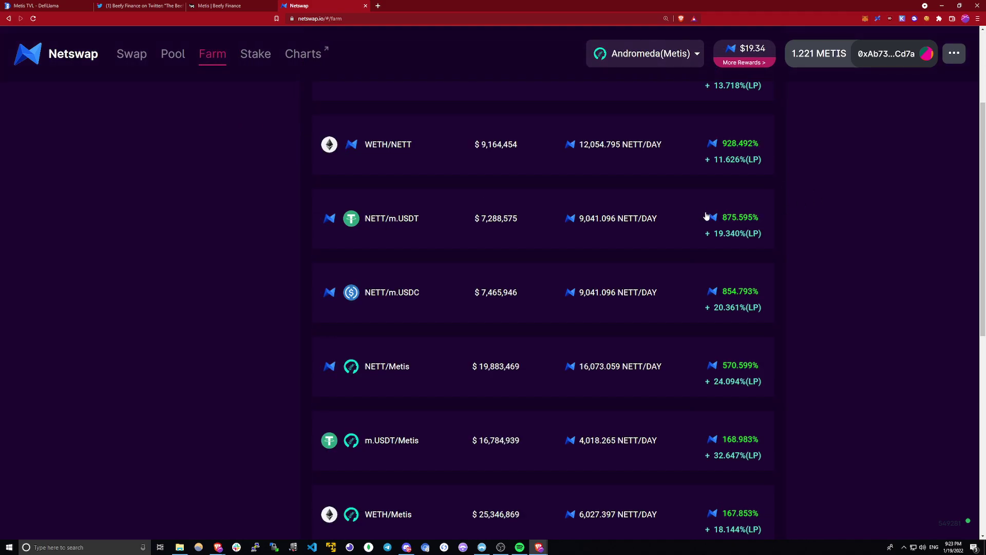
{"action": "scroll", "coordinate": [707, 231], "scroll_direction": "up", "scroll_amount": 3}
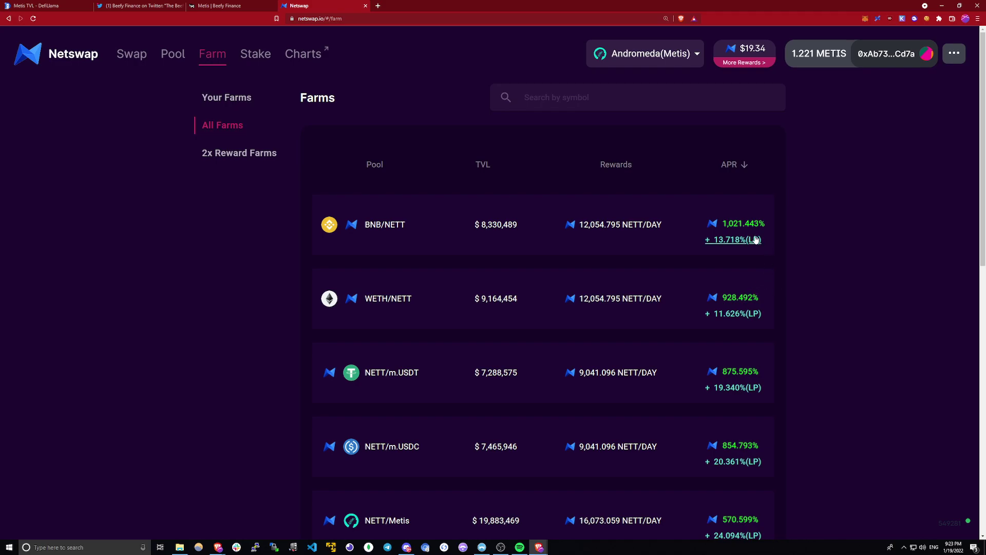
{"action": "left_click", "coordinate": [260, 9]}
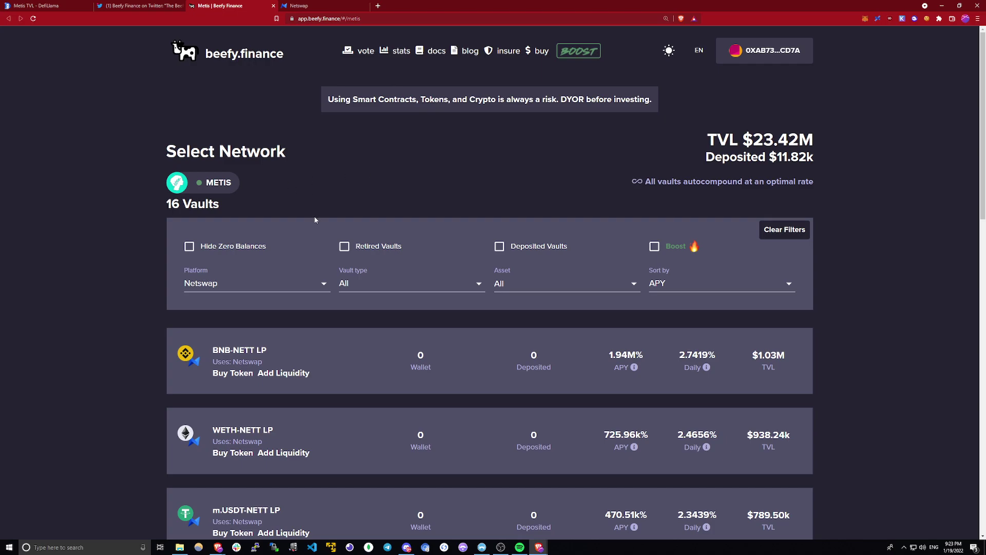
{"action": "scroll", "coordinate": [280, 356], "scroll_direction": "down", "scroll_amount": 1}
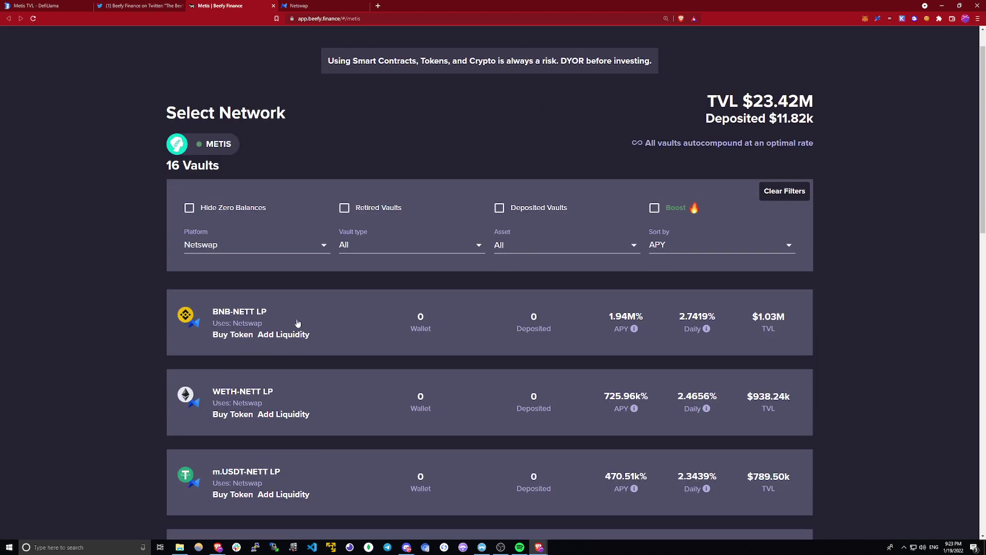
{"action": "mouse_move", "coordinate": [618, 331]}
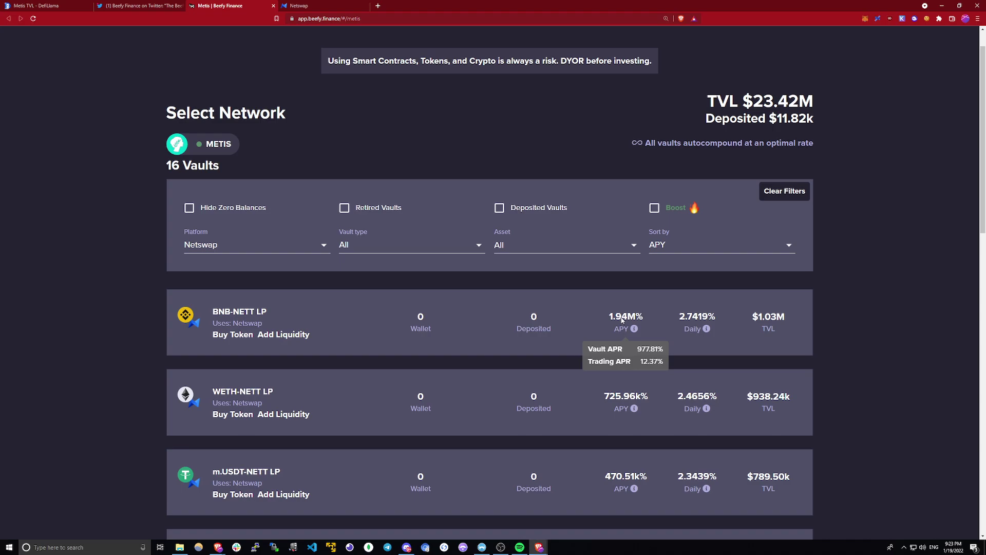
Step: Return to the Netswap Farms page to compare pools like BNB/NETT and WETH/NETT
{"action": "left_click", "coordinate": [318, 4]}
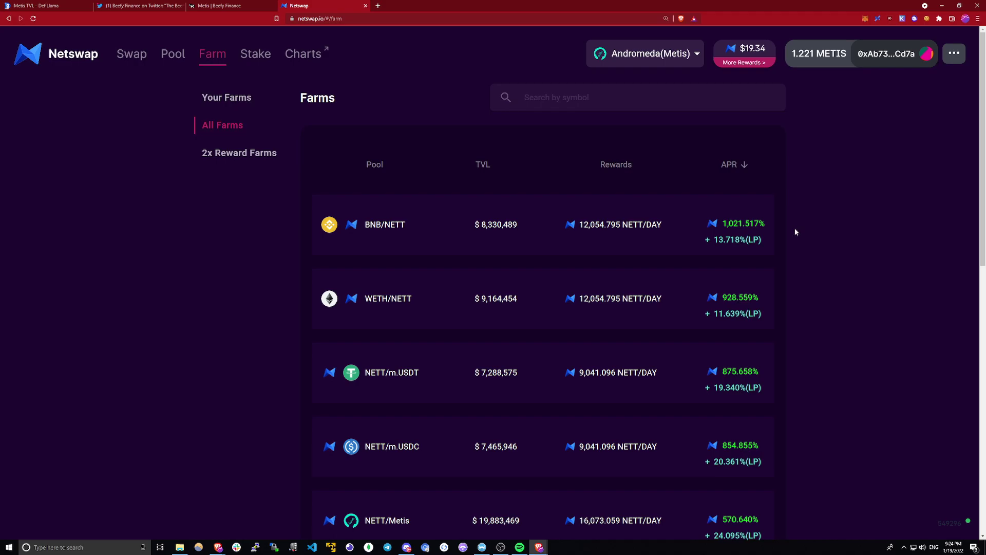
Step: Back in Beefy, scroll the Netswap vault list down to m.USDC-m.USDT LP and the footer
{"action": "key", "text": "ctrl+shift+Tab"}
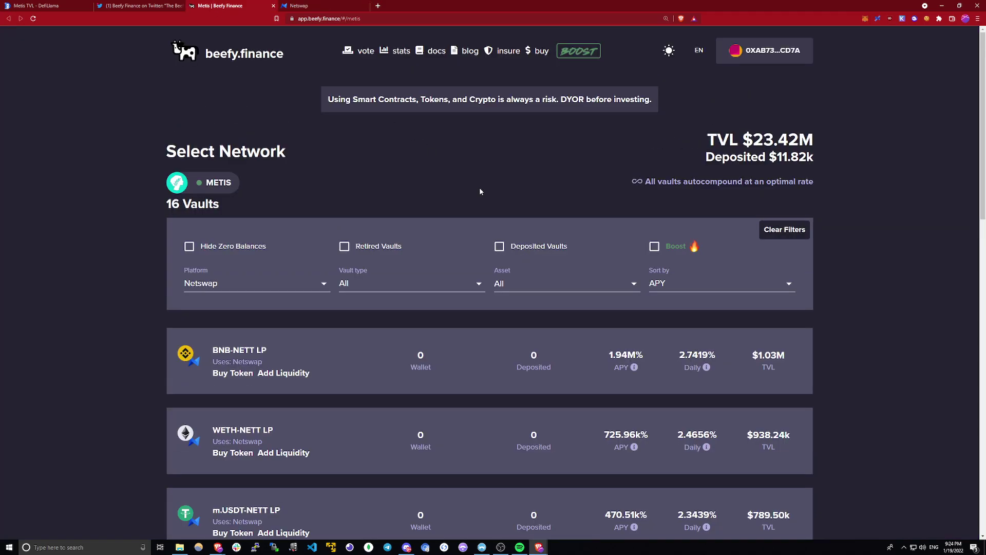
{"action": "scroll", "coordinate": [534, 197], "scroll_direction": "down", "scroll_amount": 1}
{"action": "scroll", "coordinate": [549, 204], "scroll_direction": "up", "scroll_amount": 1}
{"action": "scroll", "coordinate": [555, 218], "scroll_direction": "down", "scroll_amount": 1}
{"action": "scroll", "coordinate": [586, 262], "scroll_direction": "down", "scroll_amount": 1}
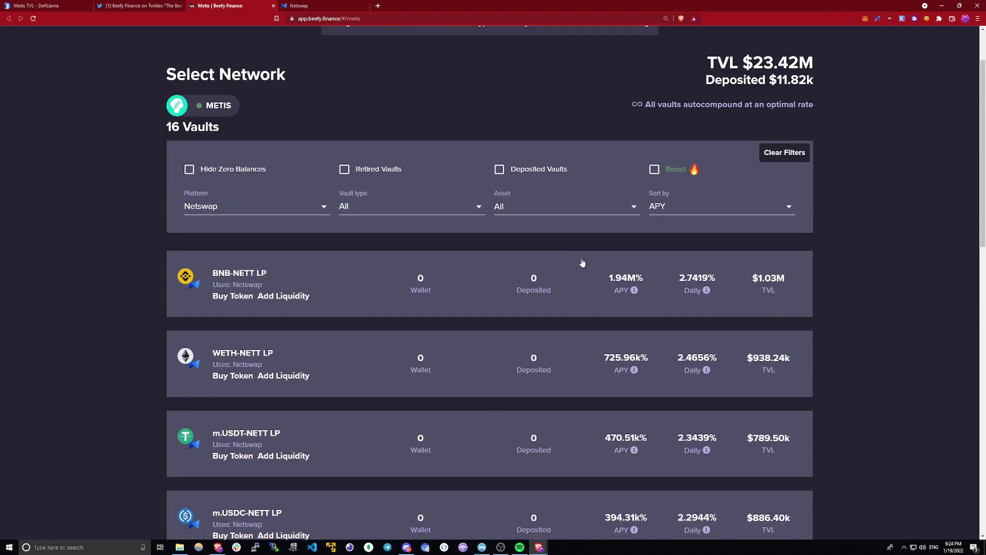
{"action": "scroll", "coordinate": [599, 267], "scroll_direction": "down", "scroll_amount": 1}
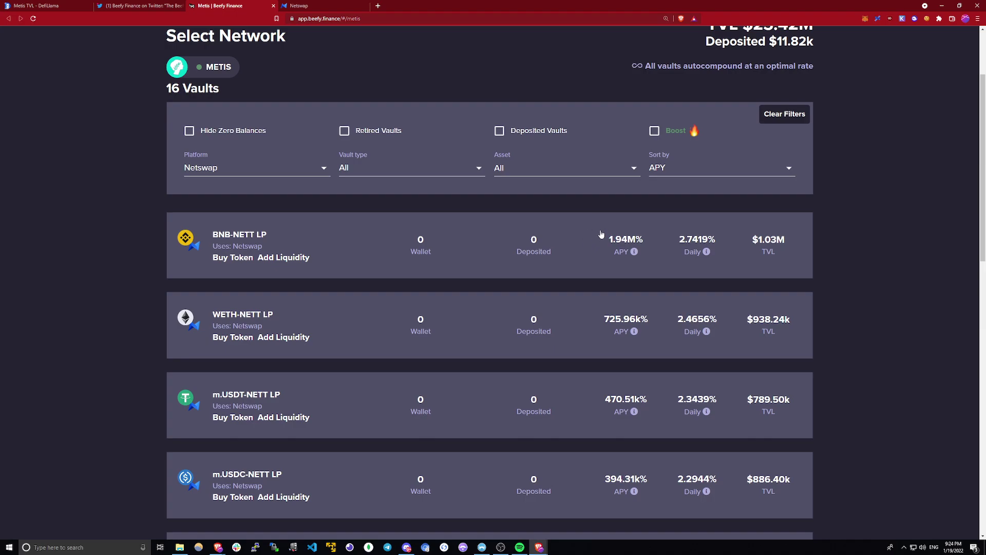
{"action": "scroll", "coordinate": [582, 254], "scroll_direction": "down", "scroll_amount": 13}
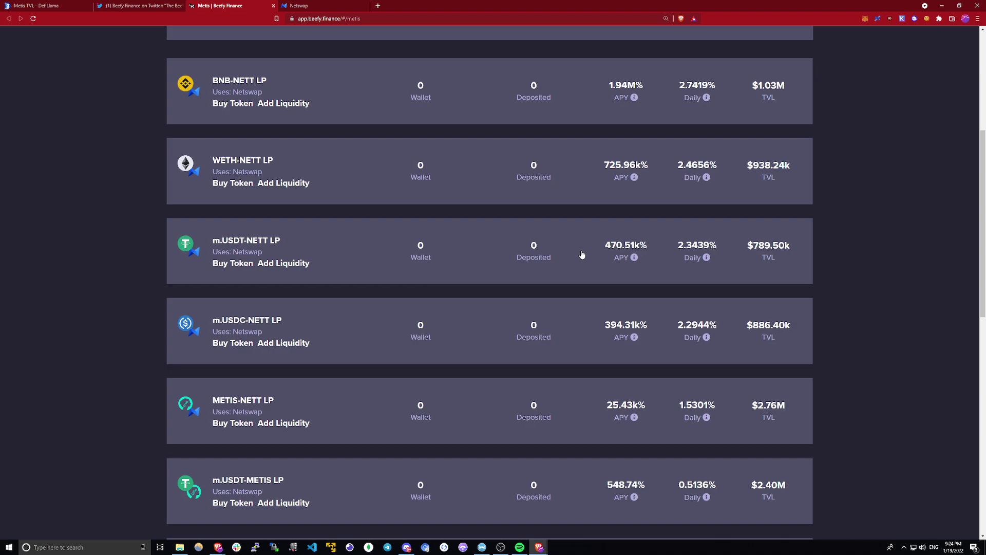
{"action": "scroll", "coordinate": [580, 334], "scroll_direction": "down", "scroll_amount": 1}
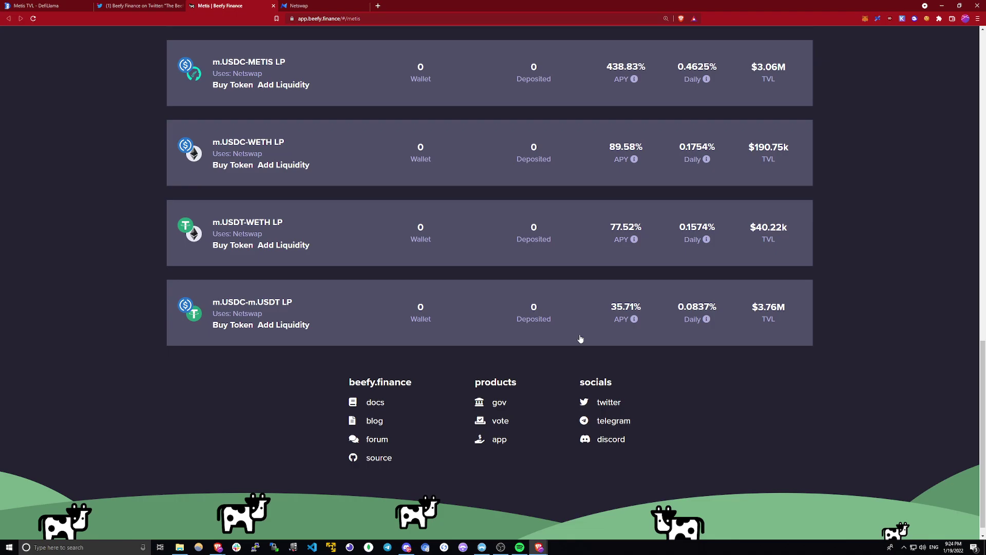
{"action": "scroll", "coordinate": [615, 331], "scroll_direction": "up", "scroll_amount": 6}
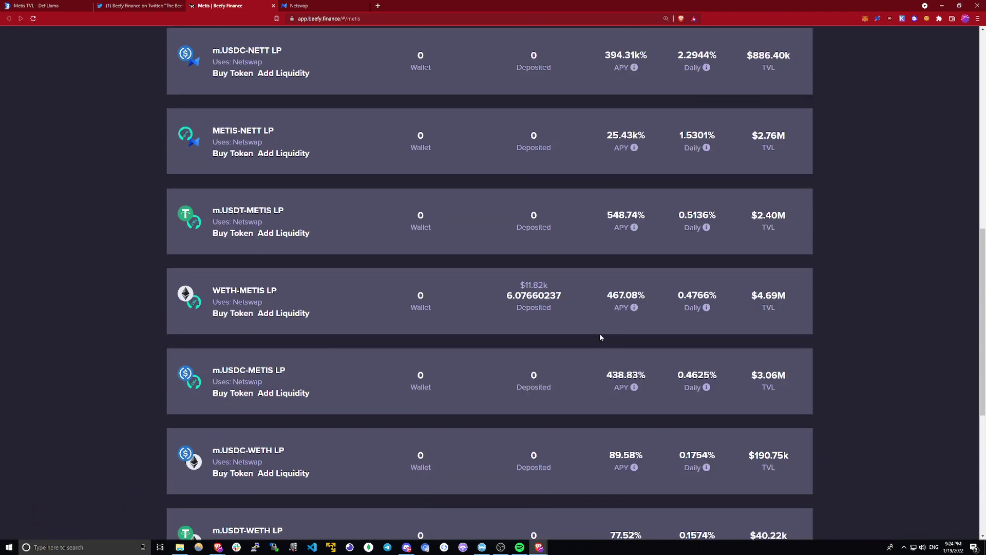
{"action": "scroll", "coordinate": [592, 311], "scroll_direction": "up", "scroll_amount": 1}
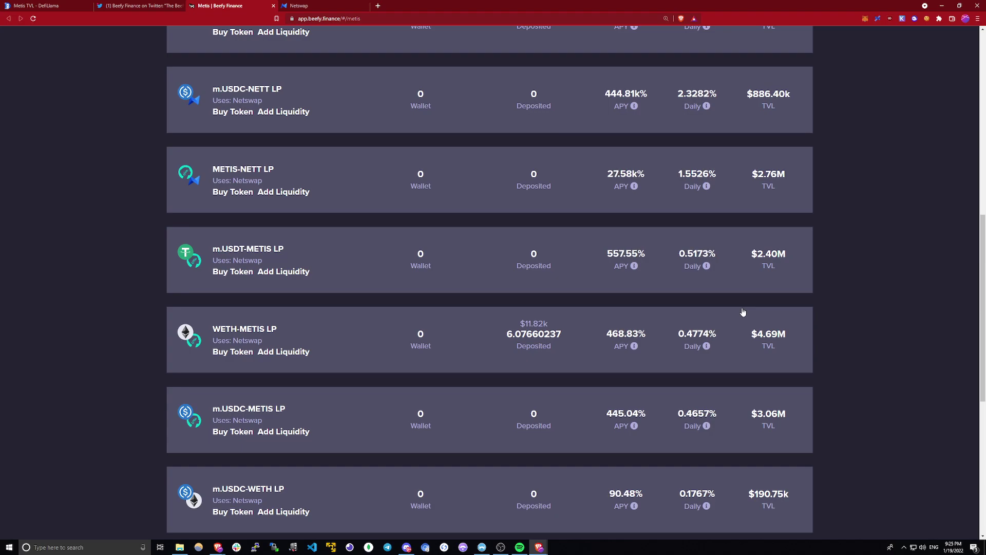
{"action": "scroll", "coordinate": [743, 311], "scroll_direction": "up", "scroll_amount": 5}
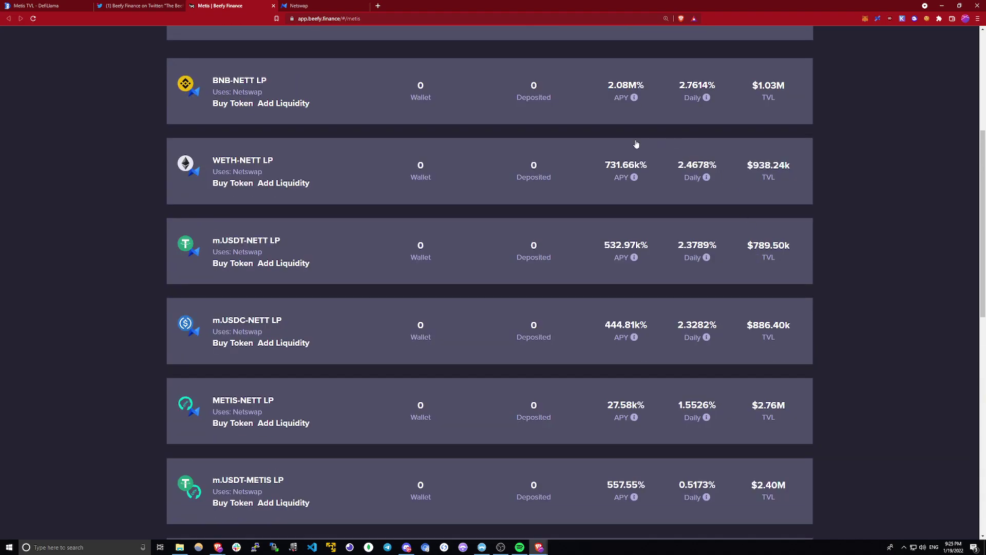
{"action": "scroll", "coordinate": [636, 144], "scroll_direction": "up", "scroll_amount": 2}
{"action": "scroll", "coordinate": [308, 377], "scroll_direction": "down", "scroll_amount": 2}
{"action": "scroll", "coordinate": [352, 349], "scroll_direction": "up", "scroll_amount": 3}
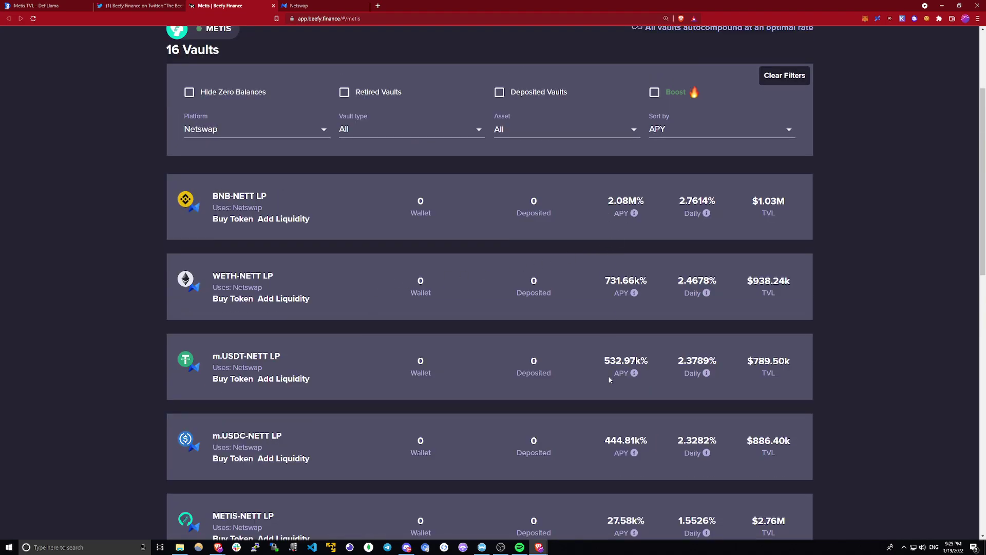
{"action": "scroll", "coordinate": [728, 246], "scroll_direction": "up", "scroll_amount": 3}
{"action": "scroll", "coordinate": [781, 244], "scroll_direction": "up", "scroll_amount": 1}
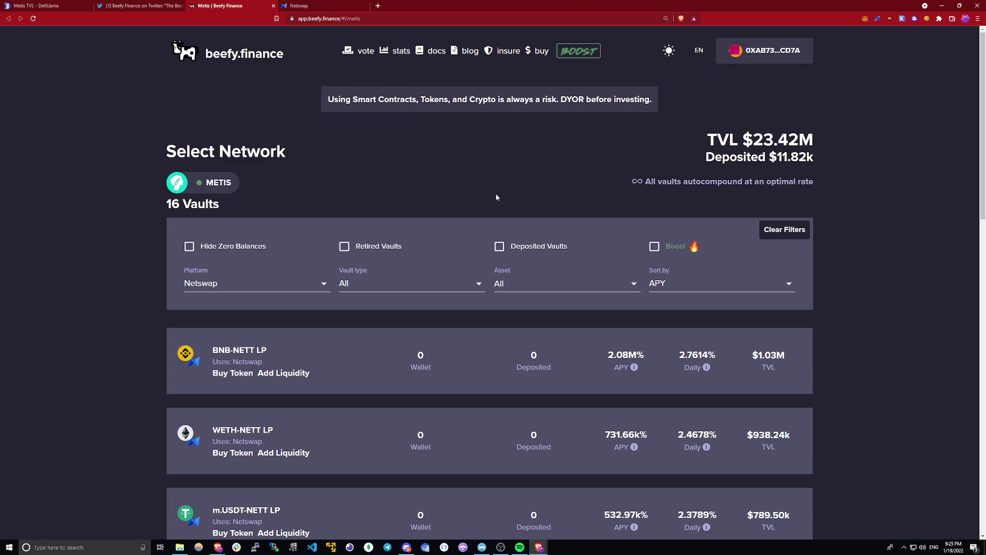
Step: Check the network chooser without changing network, then browse the Metis vault list
{"action": "left_click", "coordinate": [215, 185]}
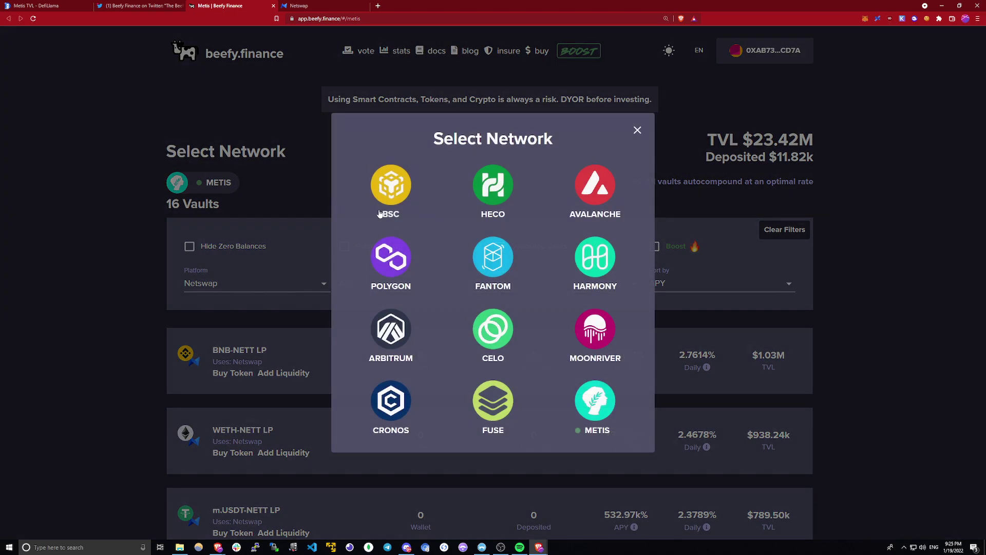
{"action": "left_click", "coordinate": [637, 131]}
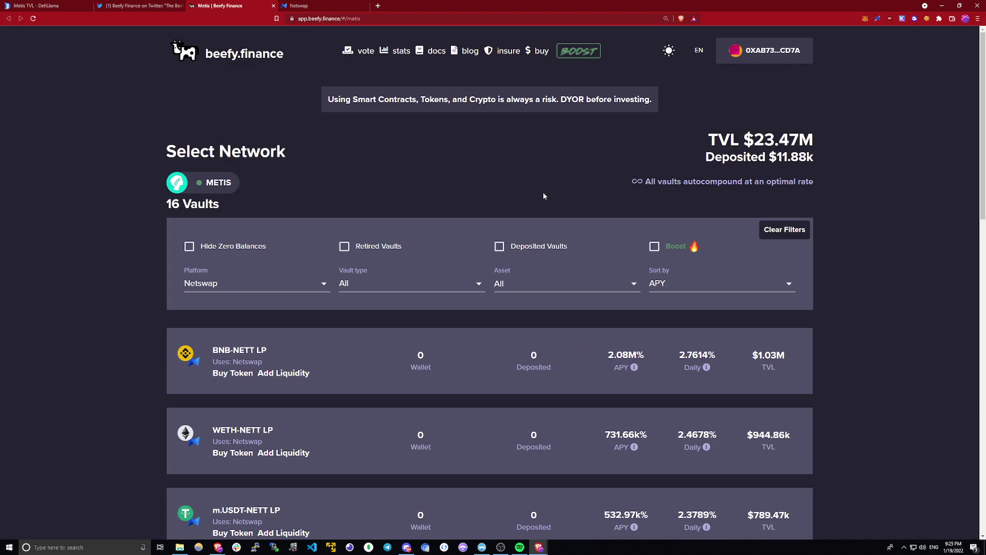
{"action": "scroll", "coordinate": [559, 220], "scroll_direction": "down", "scroll_amount": 9}
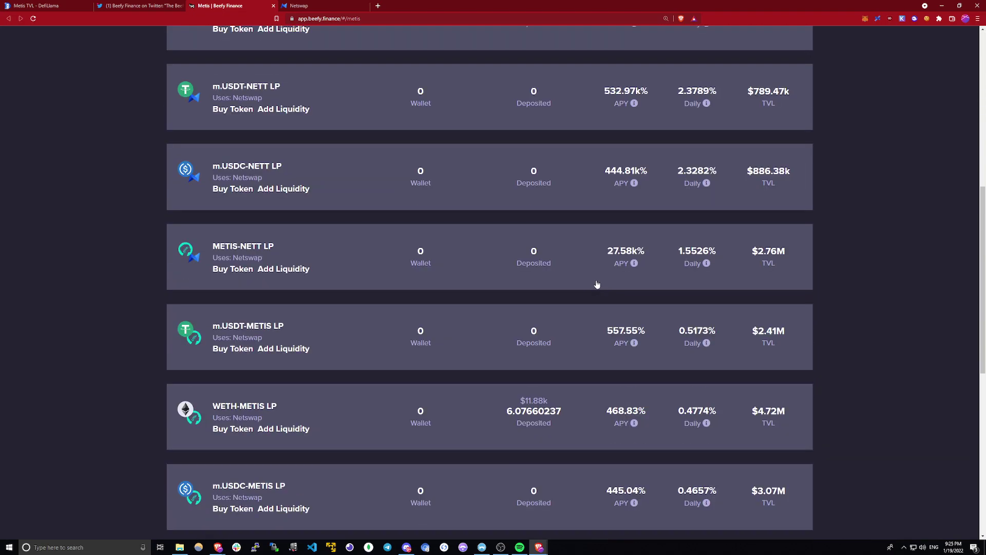
{"action": "scroll", "coordinate": [599, 302], "scroll_direction": "down", "scroll_amount": 1}
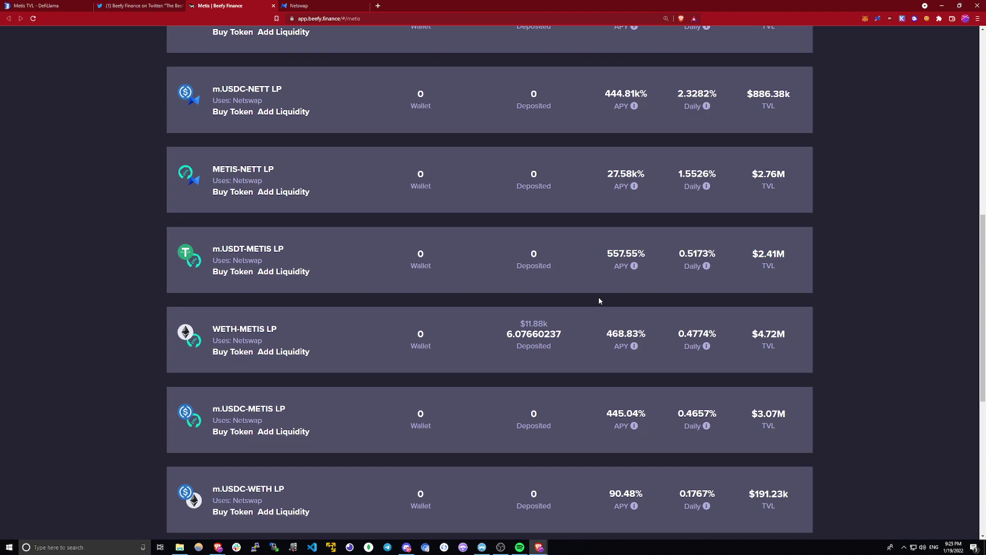
{"action": "scroll", "coordinate": [599, 301], "scroll_direction": "up", "scroll_amount": 10}
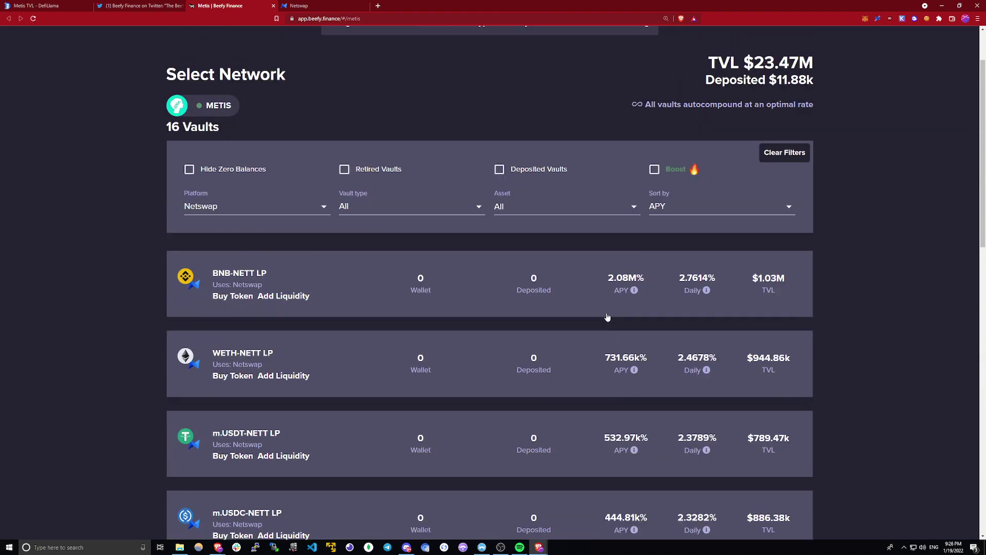
{"action": "scroll", "coordinate": [550, 308], "scroll_direction": "down", "scroll_amount": 1}
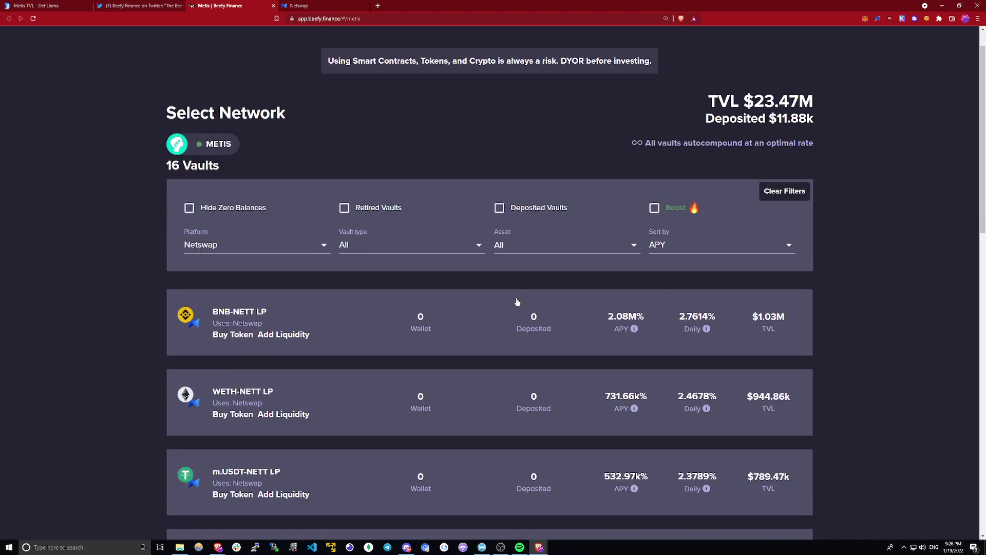
{"action": "scroll", "coordinate": [497, 312], "scroll_direction": "down", "scroll_amount": 1}
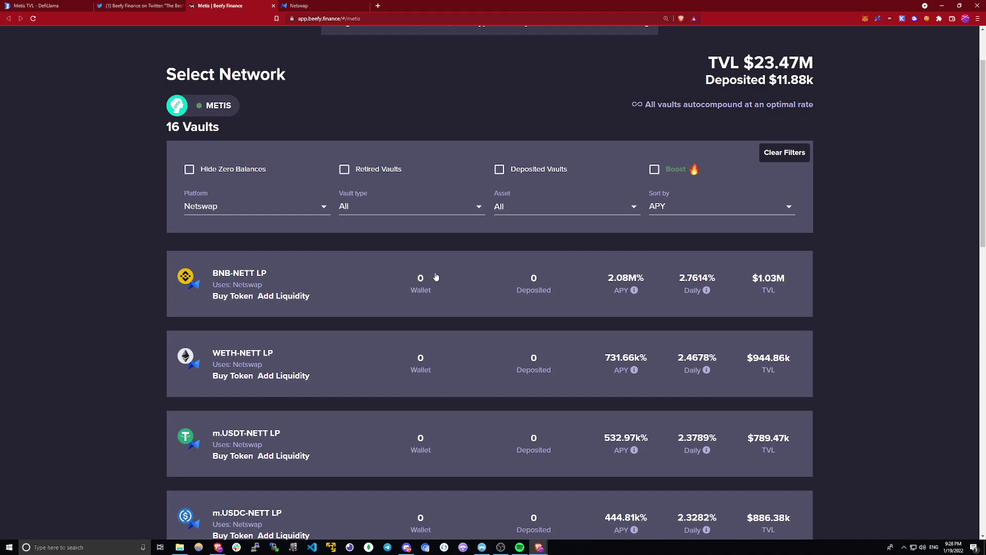
{"action": "scroll", "coordinate": [372, 300], "scroll_direction": "down", "scroll_amount": 2}
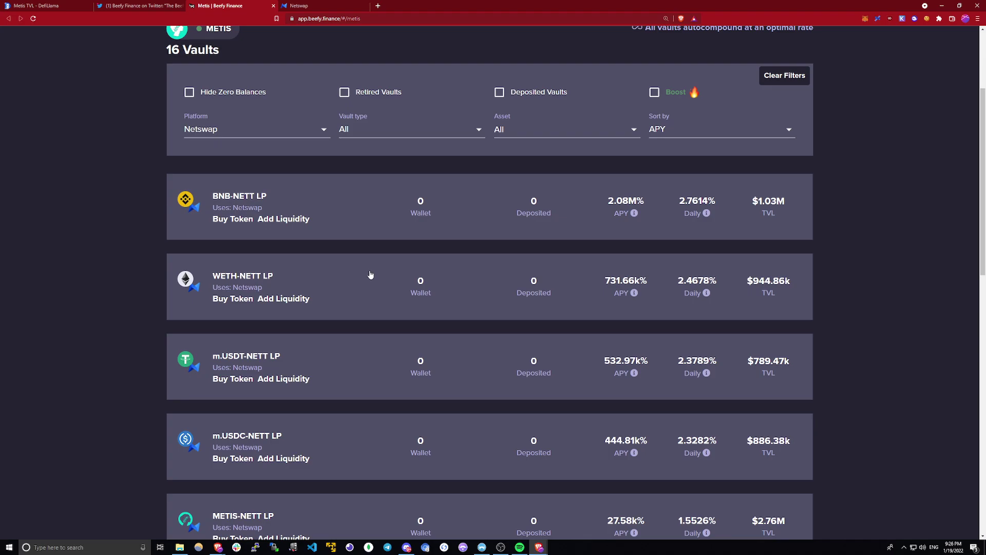
{"action": "scroll", "coordinate": [362, 288], "scroll_direction": "up", "scroll_amount": 1}
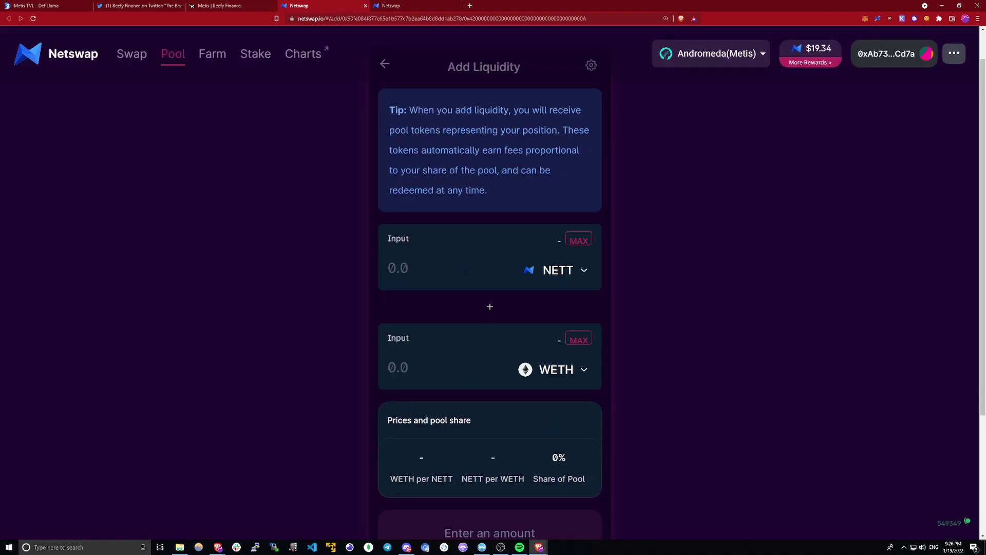
Step: Enter 100 NETT in the Netswap add-liquidity form
{"action": "left_click", "coordinate": [467, 267]}
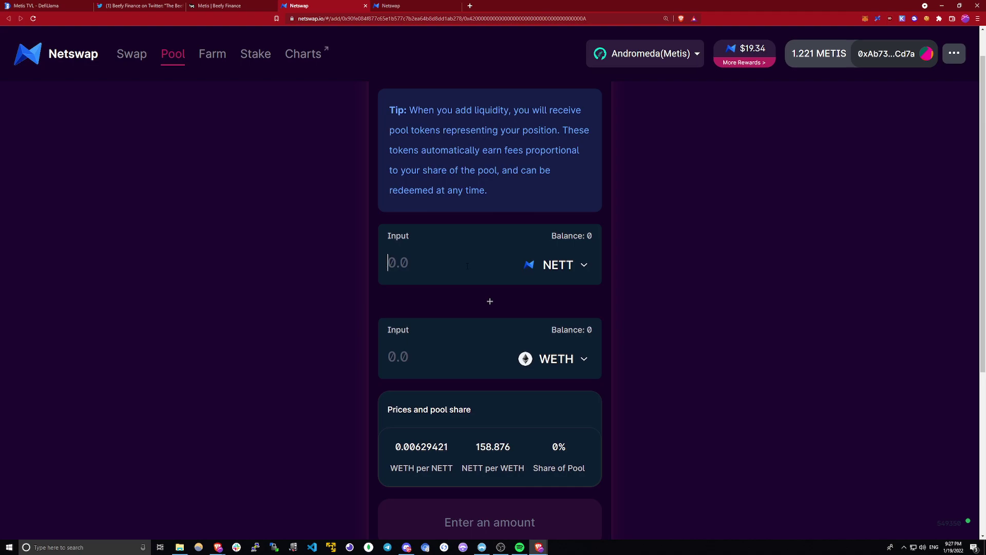
{"action": "type", "text": "100"}
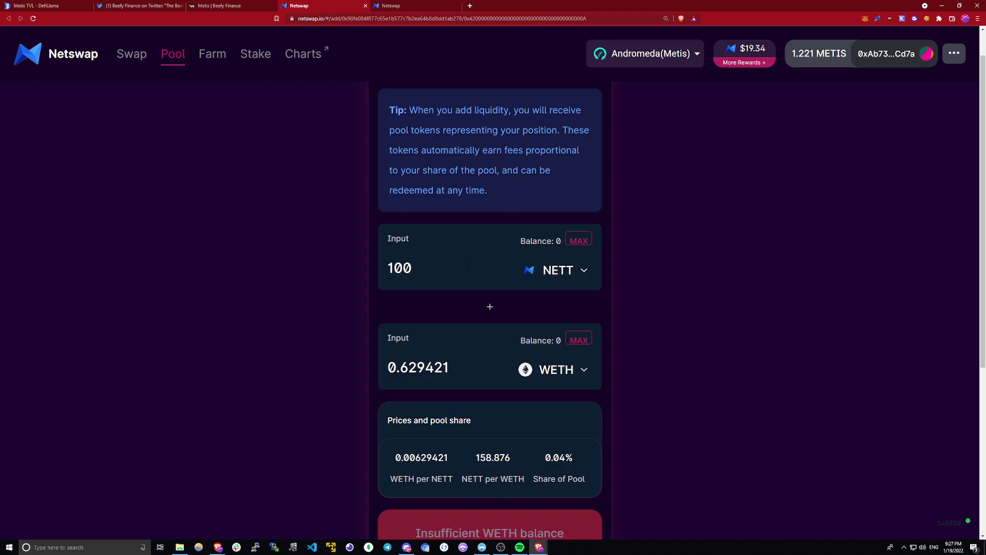
{"action": "scroll", "coordinate": [565, 249], "scroll_direction": "down", "scroll_amount": 1}
{"action": "scroll", "coordinate": [642, 239], "scroll_direction": "up", "scroll_amount": 2}
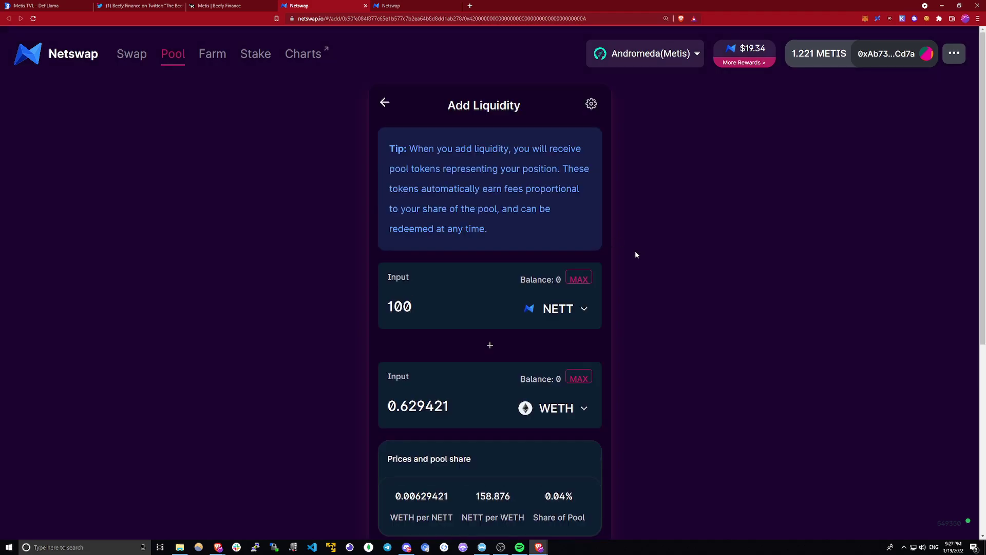
{"action": "scroll", "coordinate": [635, 250], "scroll_direction": "down", "scroll_amount": 1}
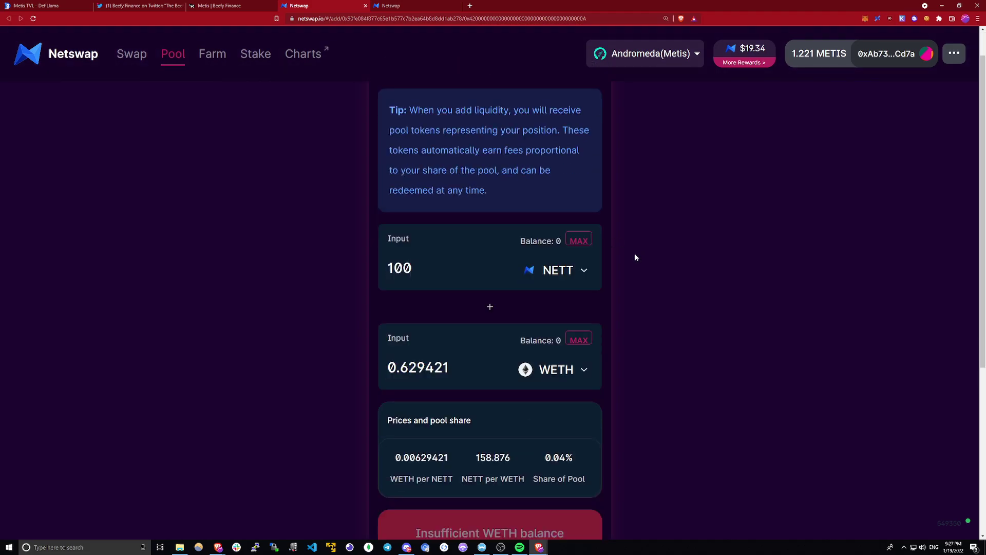
{"action": "scroll", "coordinate": [463, 306], "scroll_direction": "down", "scroll_amount": 1}
{"action": "scroll", "coordinate": [462, 298], "scroll_direction": "up", "scroll_amount": 1}
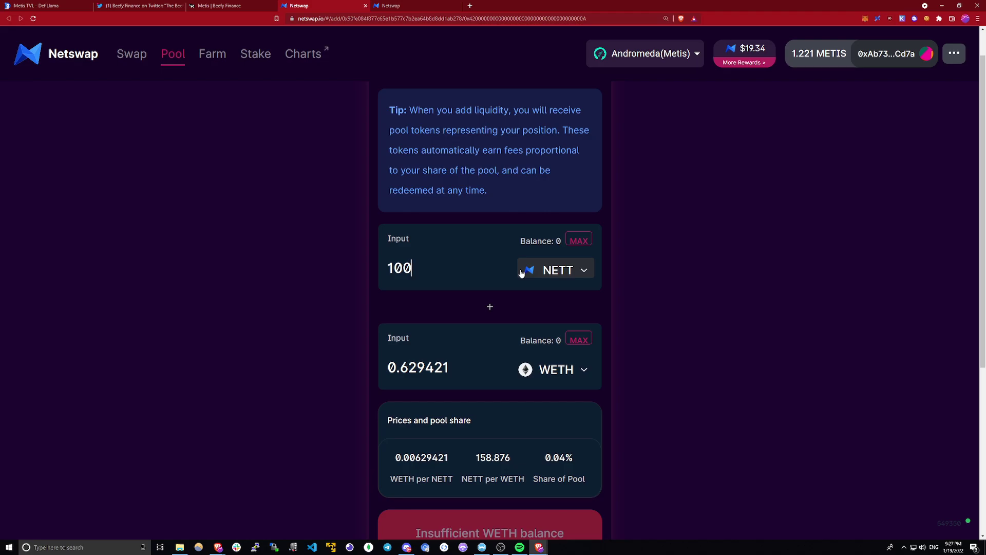
Step: Review the 100 NETT, auto-filled 0.627517 WETH and 0.04% pool share
{"action": "left_click_drag", "start_coordinate": [448, 282], "coordinate": [387, 280]}
{"action": "left_click", "coordinate": [436, 278]}
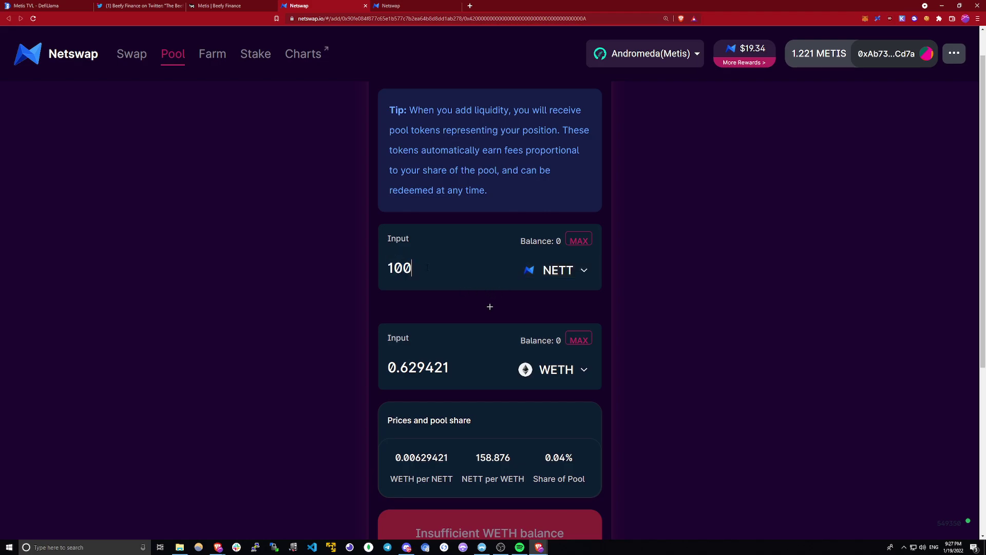
{"action": "left_click_drag", "start_coordinate": [450, 367], "coordinate": [387, 368]}
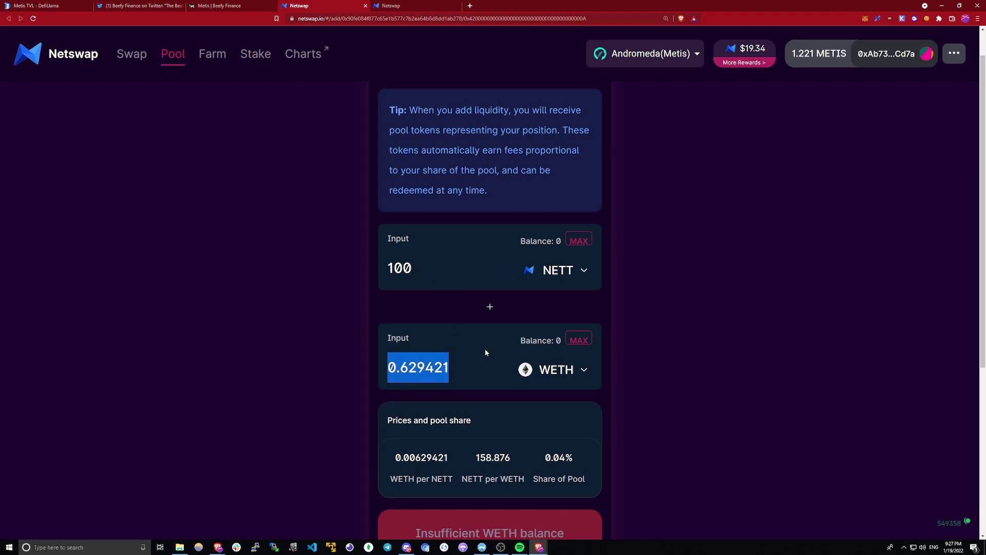
{"action": "scroll", "coordinate": [565, 370], "scroll_direction": "down", "scroll_amount": 1}
{"action": "left_click", "coordinate": [629, 416]}
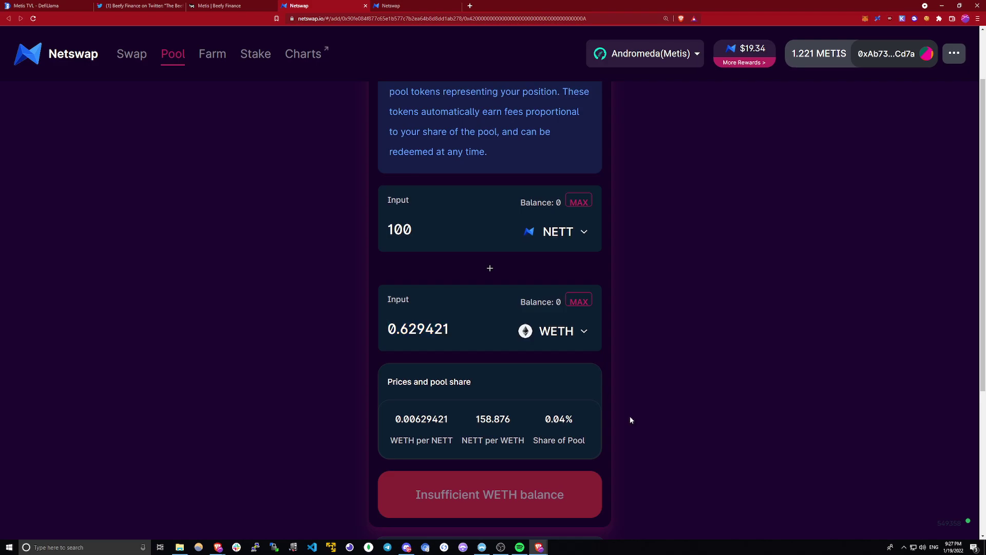
{"action": "scroll", "coordinate": [495, 393], "scroll_direction": "down", "scroll_amount": 2}
{"action": "scroll", "coordinate": [495, 392], "scroll_direction": "up", "scroll_amount": 2}
{"action": "scroll", "coordinate": [550, 436], "scroll_direction": "down", "scroll_amount": 1}
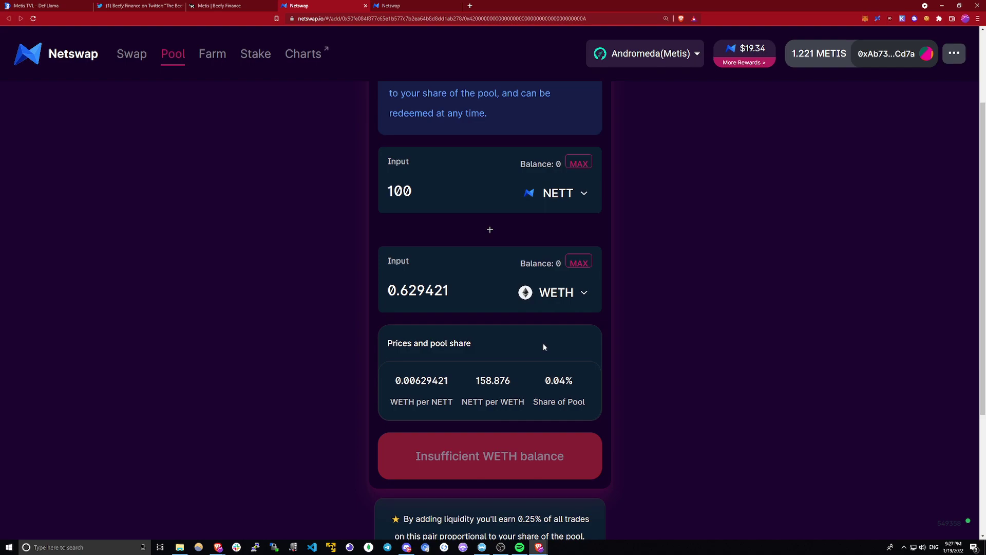
{"action": "mouse_move", "coordinate": [541, 381]}
{"action": "left_mouse_down"}
{"action": "mouse_move", "coordinate": [584, 381]}
{"action": "mouse_move", "coordinate": [559, 381]}
{"action": "left_mouse_up"}
{"action": "left_click", "coordinate": [588, 387]}
{"action": "scroll", "coordinate": [582, 384], "scroll_direction": "up", "scroll_amount": 1}
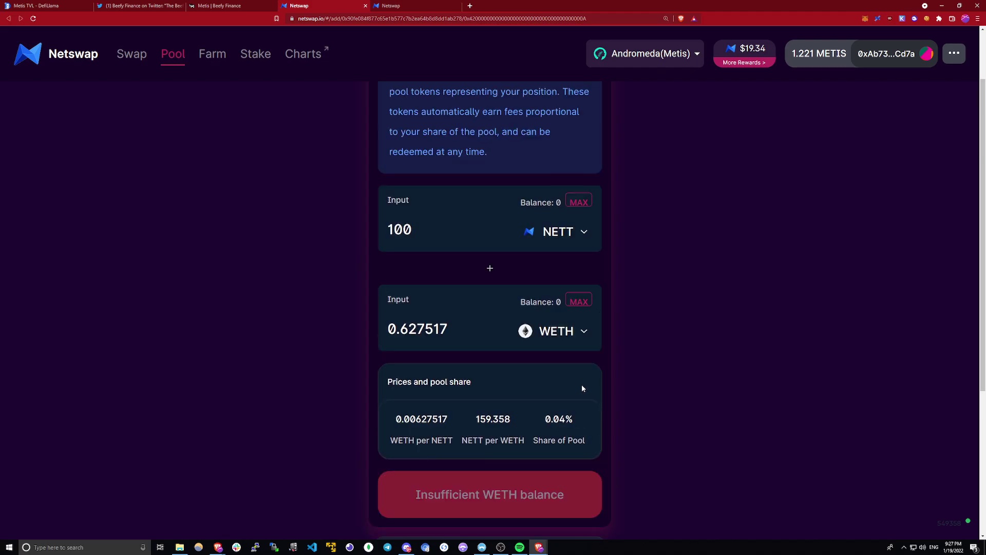
Step: In Beefy, expand WETH-NETT LP to review its deposit panel and 0.1% withdrawal fee
{"action": "left_click", "coordinate": [245, 4]}
{"action": "scroll", "coordinate": [371, 208], "scroll_direction": "down", "scroll_amount": 3}
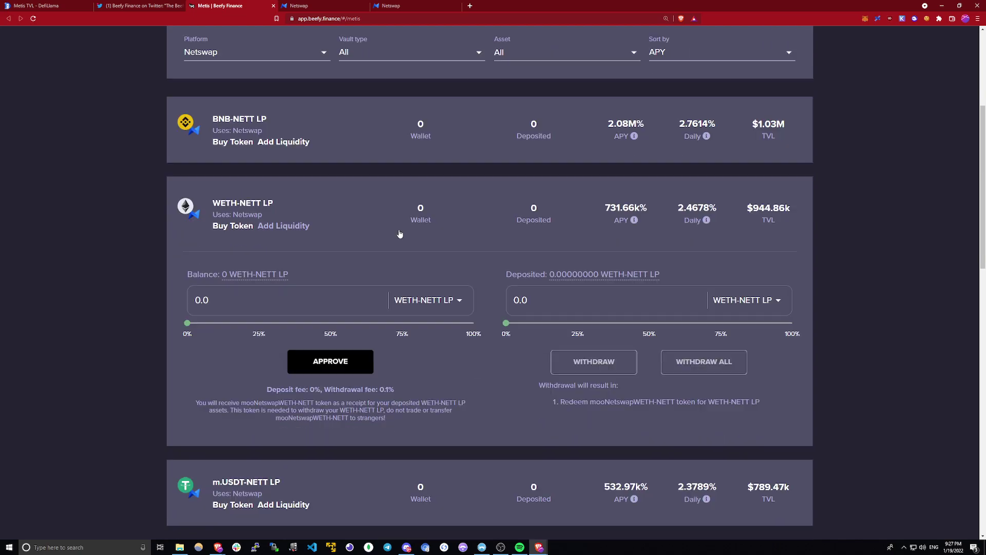
{"action": "left_click", "coordinate": [311, 302]}
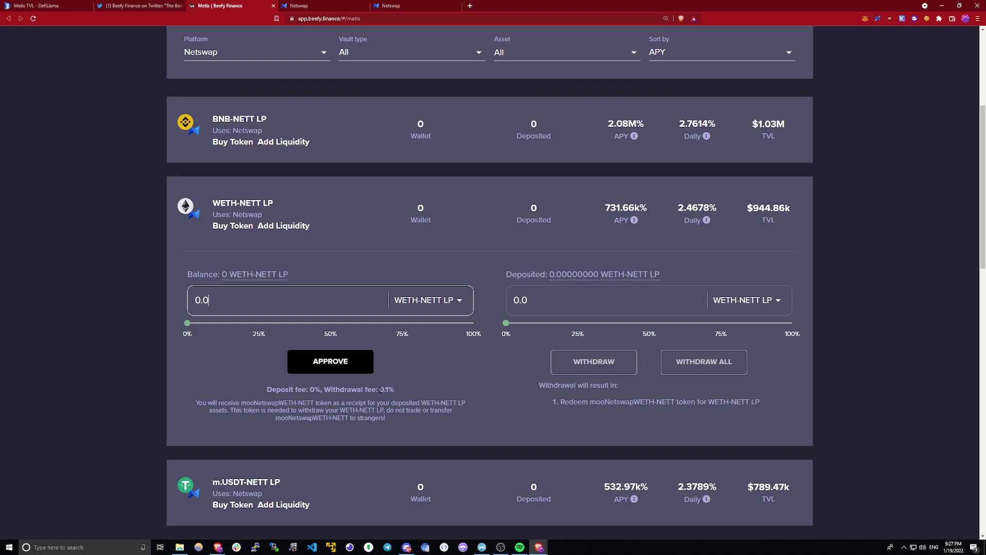
{"action": "left_click_drag", "start_coordinate": [380, 389], "coordinate": [399, 391]}
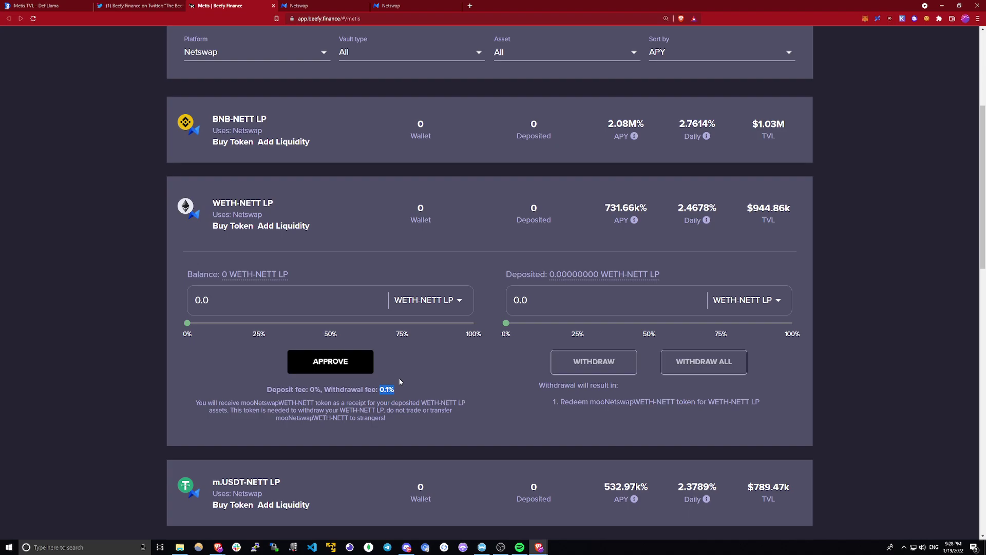
{"action": "scroll", "coordinate": [442, 320], "scroll_direction": "up", "scroll_amount": 1}
{"action": "left_click", "coordinate": [478, 323]}
{"action": "scroll", "coordinate": [479, 325], "scroll_direction": "up", "scroll_amount": 3}
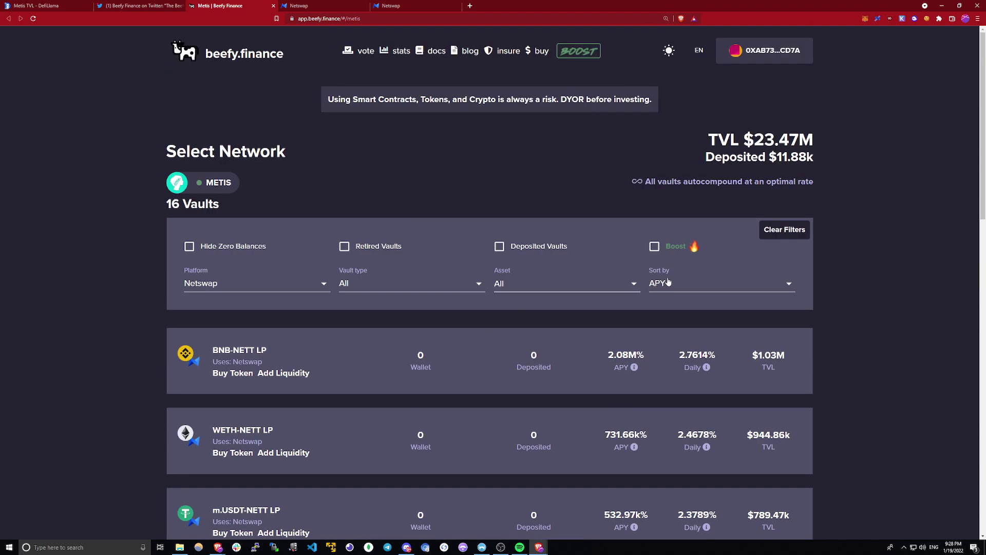
{"action": "left_click_drag", "start_coordinate": [780, 139], "coordinate": [707, 140]}
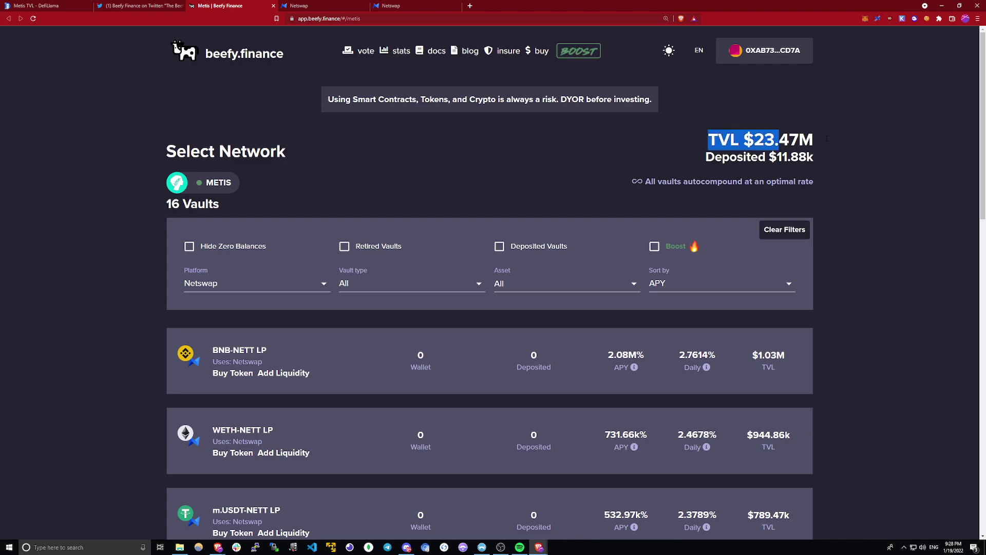
{"action": "left_click_drag", "start_coordinate": [826, 139], "coordinate": [818, 145]}
{"action": "left_click", "coordinate": [827, 181]}
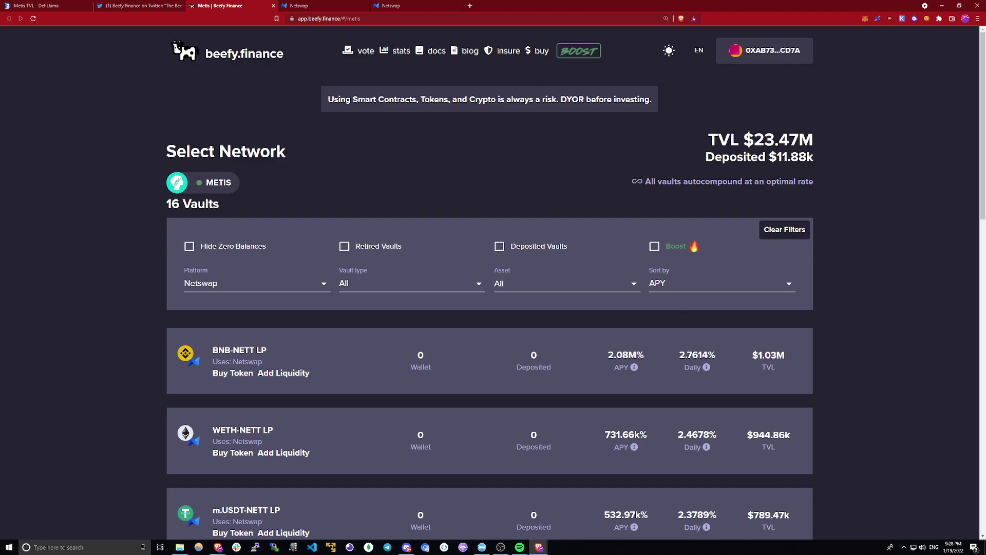
{"action": "double_click", "coordinate": [827, 140]}
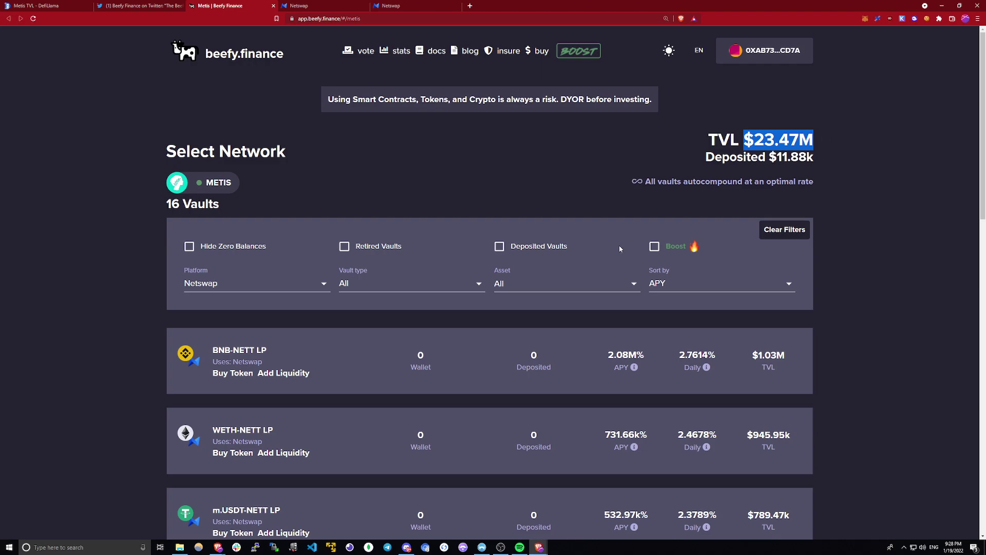
{"action": "scroll", "coordinate": [609, 323], "scroll_direction": "down", "scroll_amount": 5}
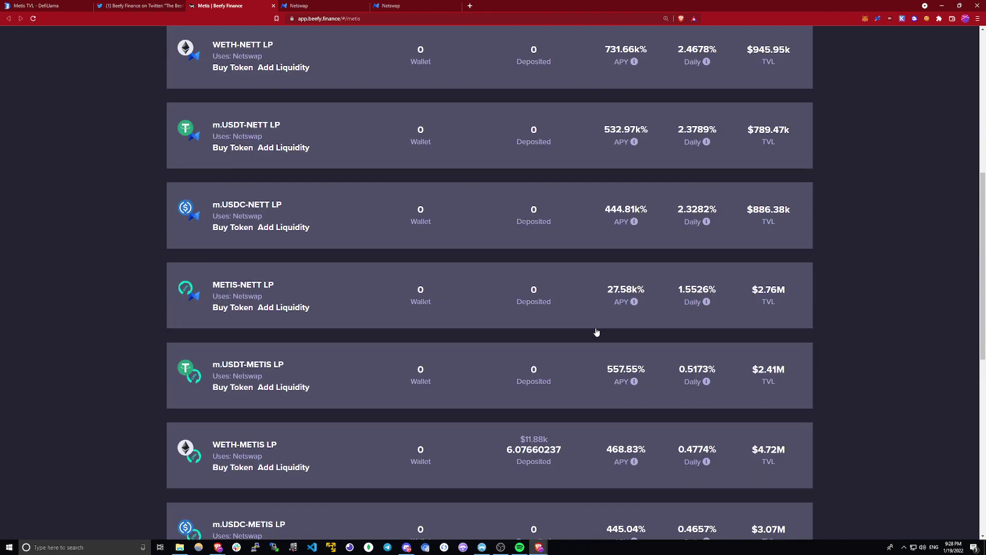
{"action": "scroll", "coordinate": [603, 324], "scroll_direction": "up", "scroll_amount": 6}
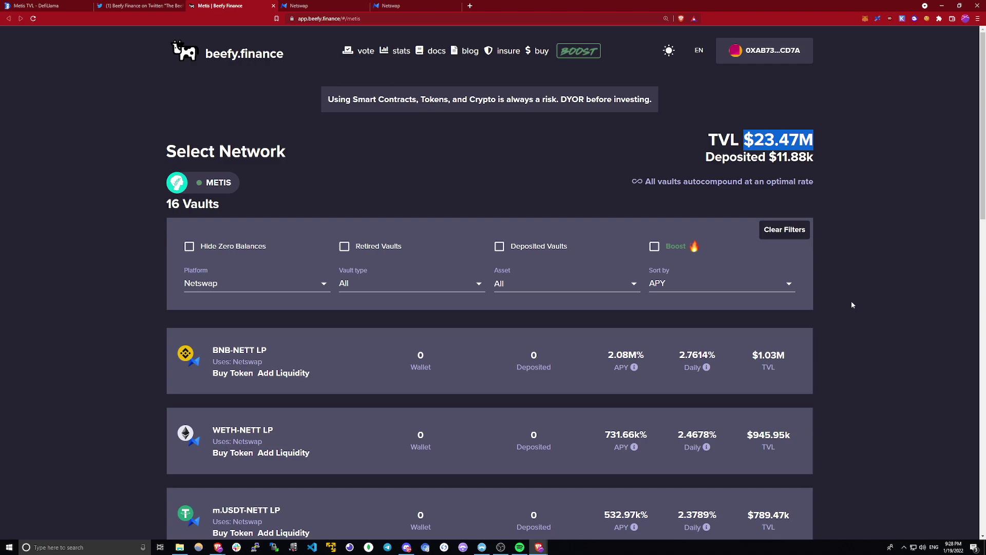
{"action": "scroll", "coordinate": [614, 334], "scroll_direction": "down", "scroll_amount": 1}
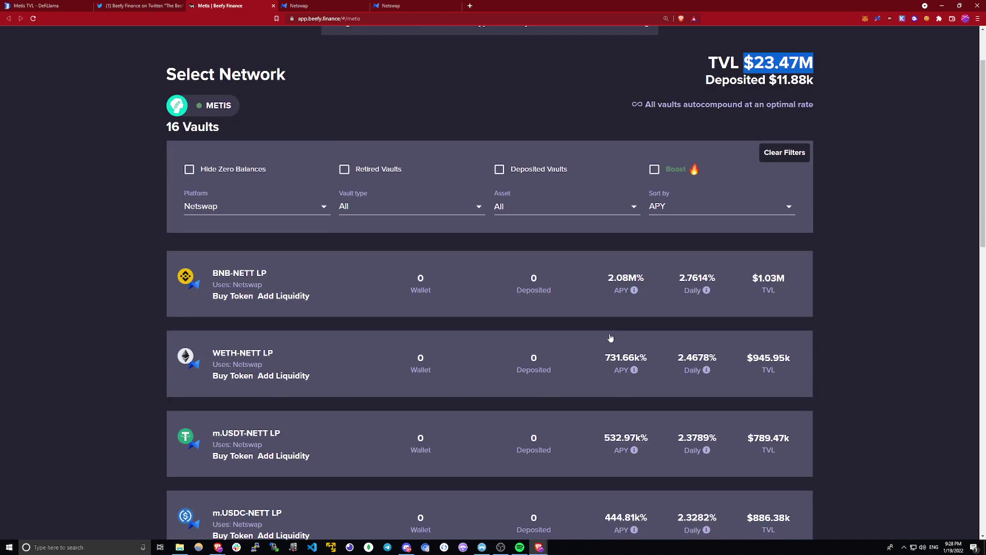
{"action": "scroll", "coordinate": [610, 337], "scroll_direction": "down", "scroll_amount": 8}
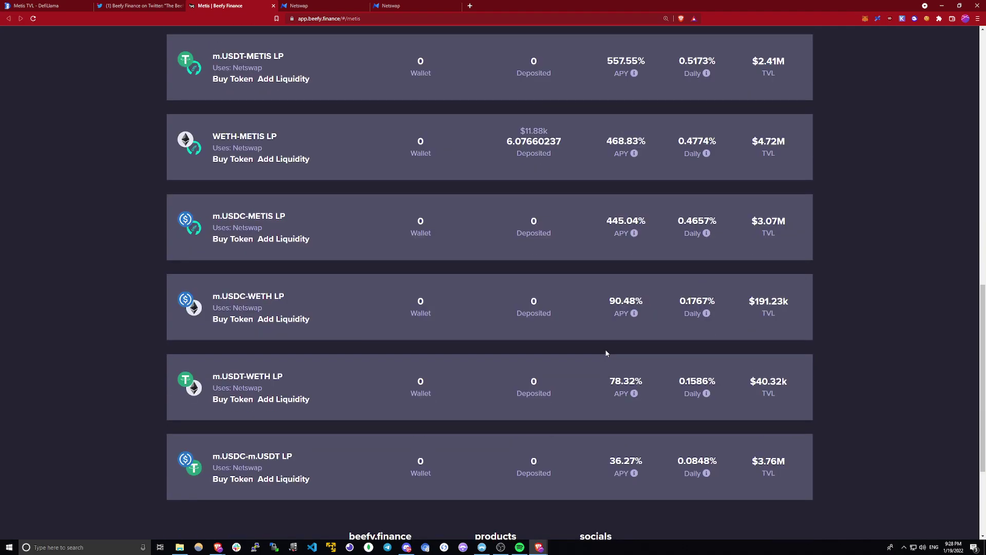
{"action": "scroll", "coordinate": [601, 354], "scroll_direction": "down", "scroll_amount": 2}
{"action": "scroll", "coordinate": [599, 359], "scroll_direction": "up", "scroll_amount": 16}
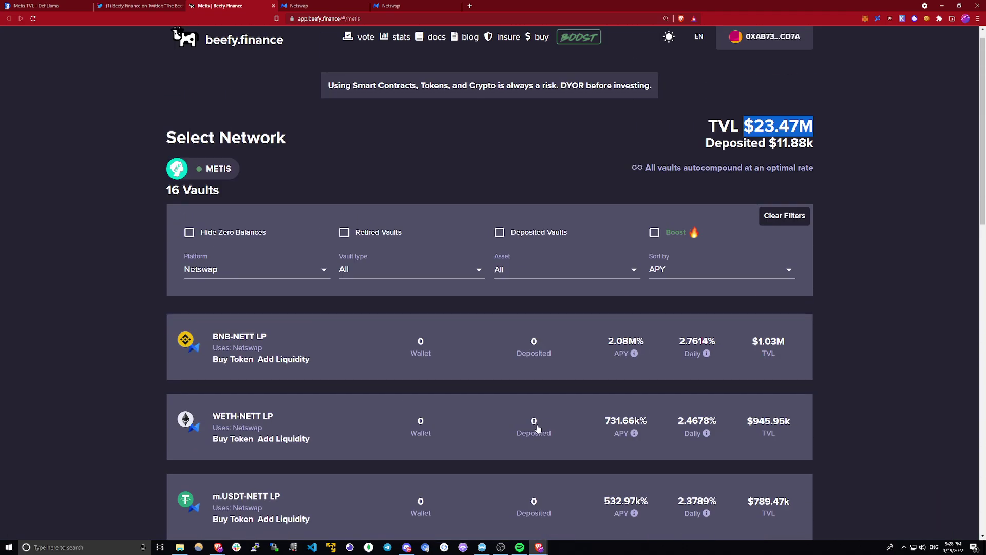
{"action": "scroll", "coordinate": [524, 373], "scroll_direction": "up", "scroll_amount": 1}
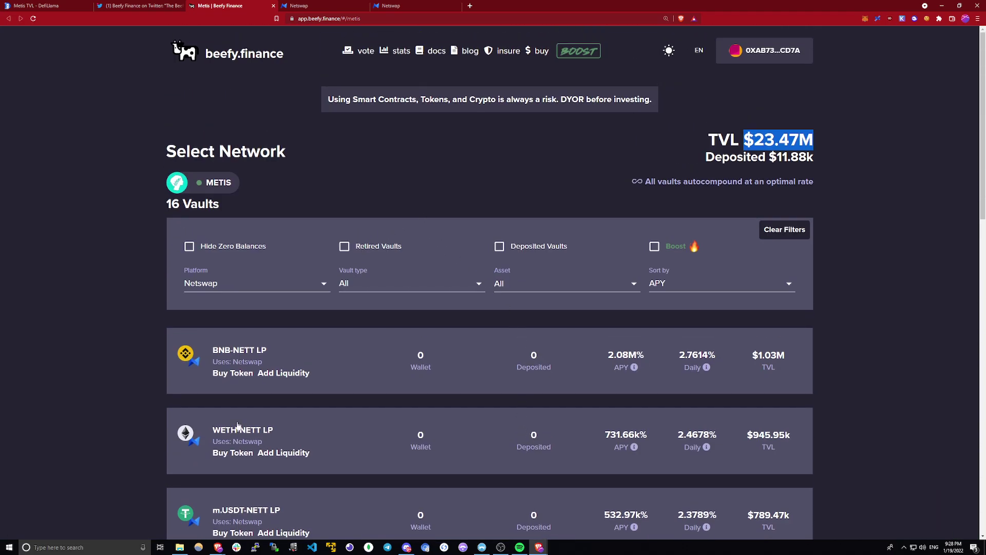